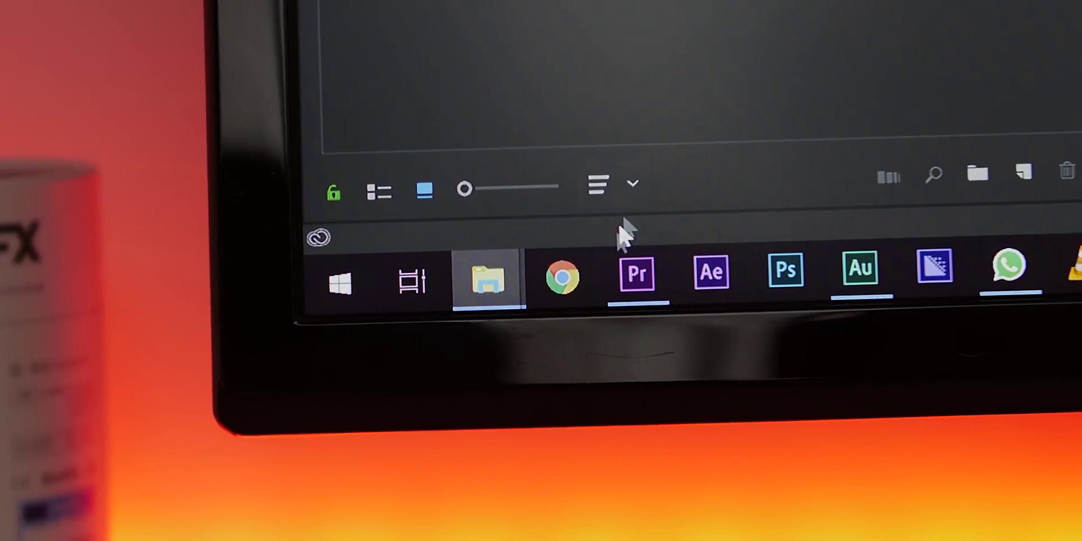
# Step: Switch to Chrome, browse the Argos UK codes in the coupon extension, and open the extension on the Men's ThermoBall Hoodie page
pyautogui.click(560, 282)
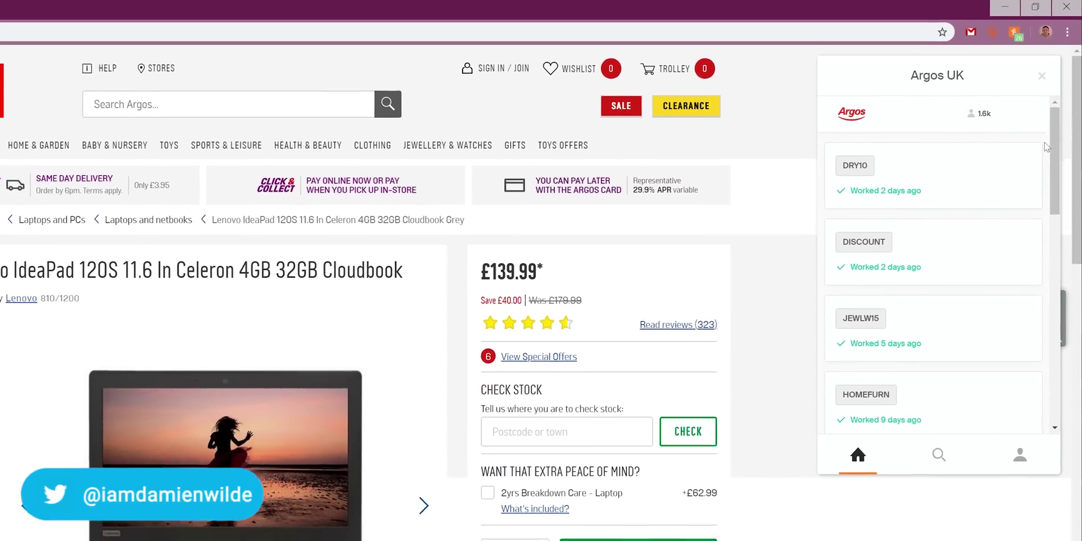
pyautogui.scroll(-2, 1053, 163)
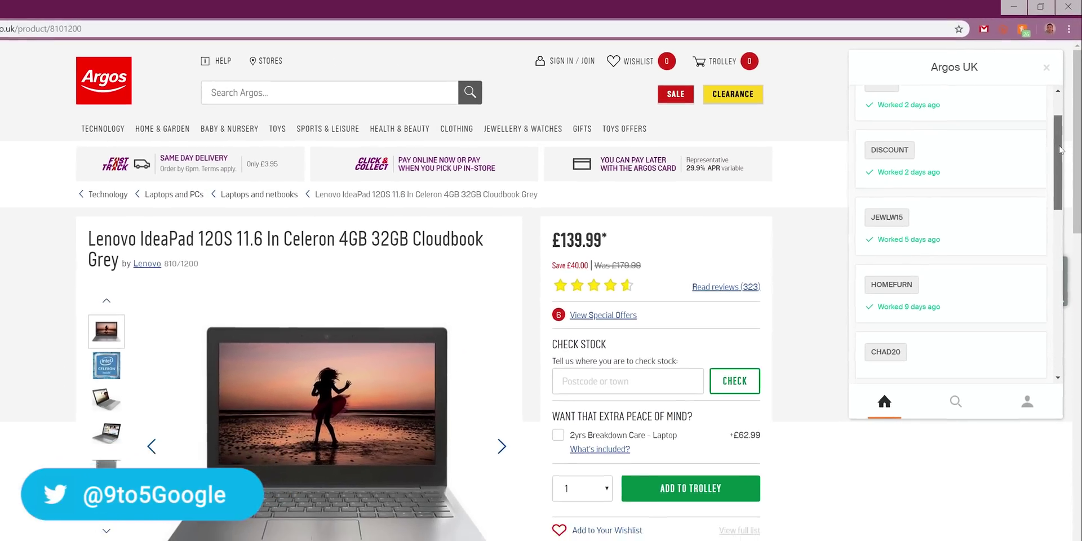
pyautogui.scroll(-2, 1060, 163)
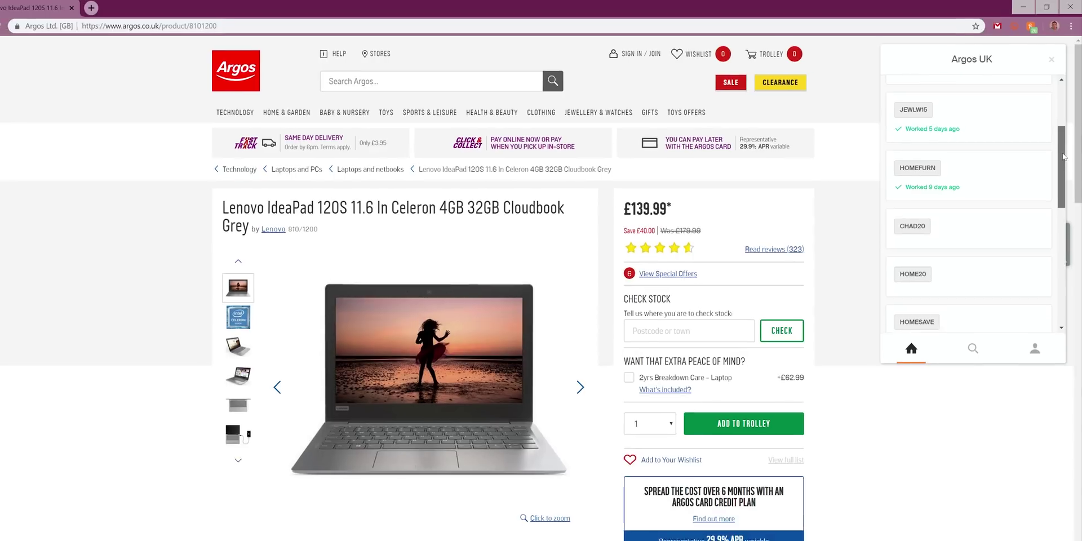
pyautogui.scroll(-3, 1064, 157)
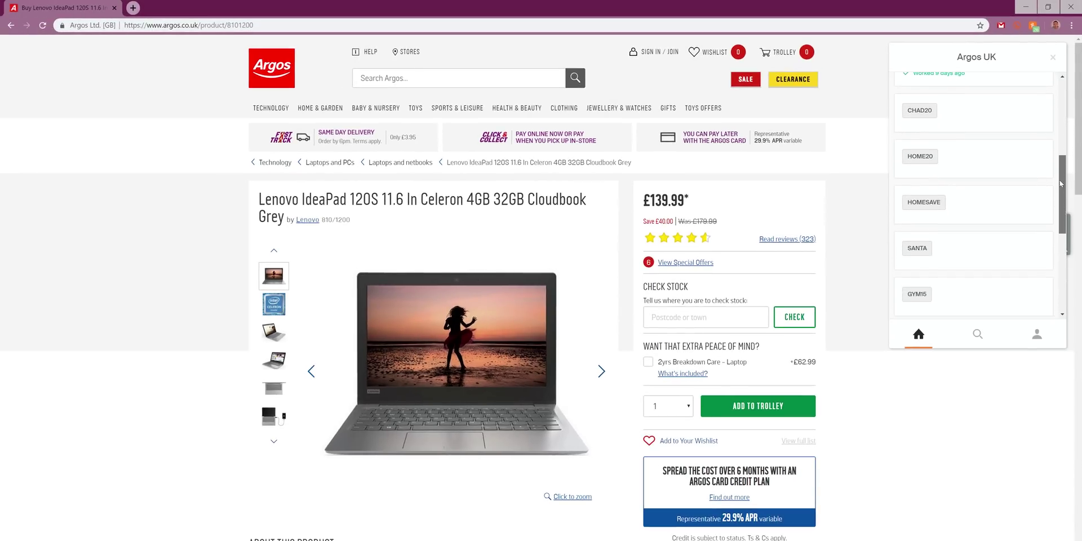
pyautogui.scroll(-3, 1059, 183)
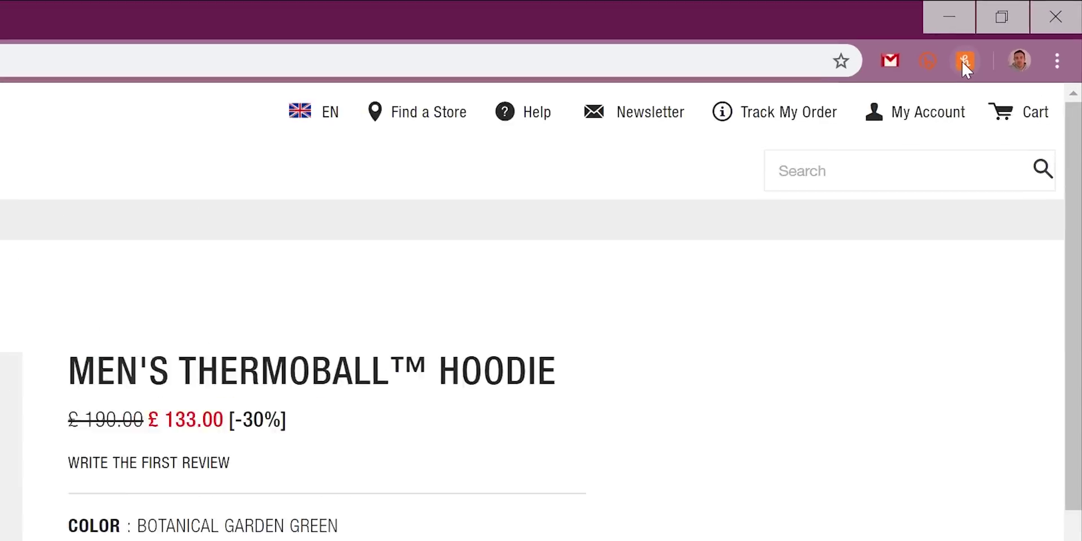
pyautogui.click(1032, 25)
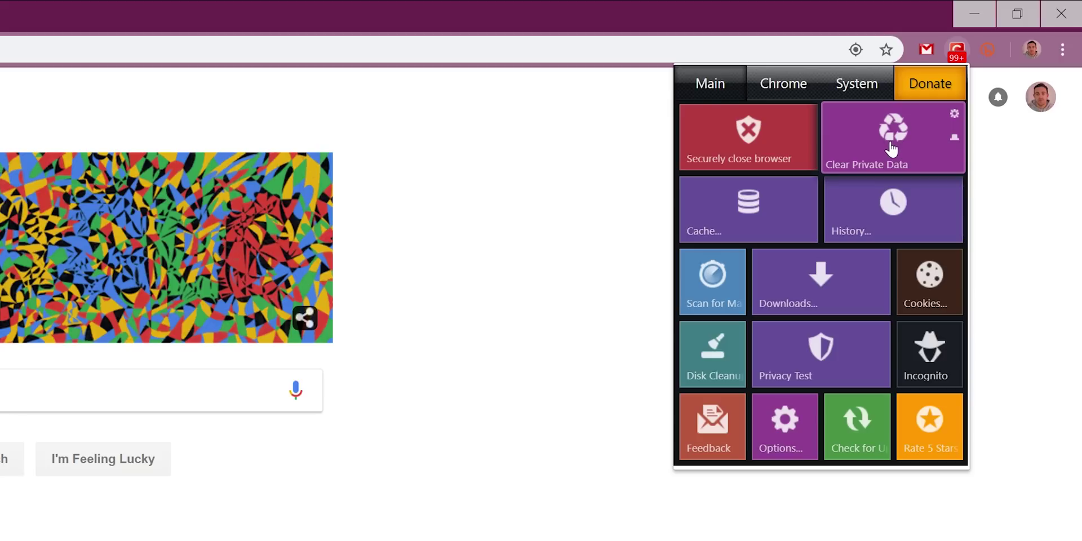
# Step: Look through the Click&Clean extension's Chrome, System and Main tools and its malware scan page
pyautogui.click(786, 97)
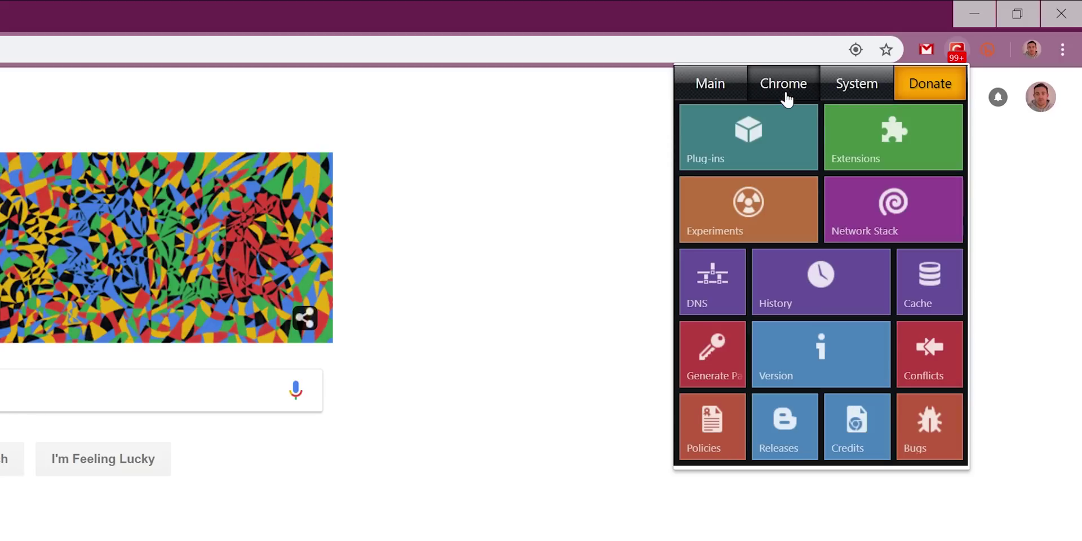
pyautogui.click(849, 92)
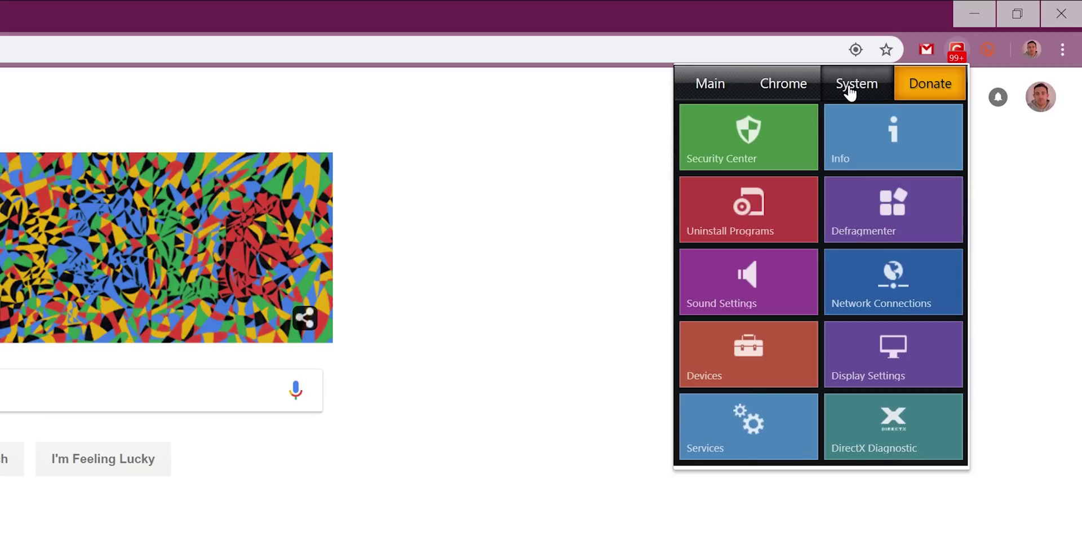
pyautogui.click(714, 97)
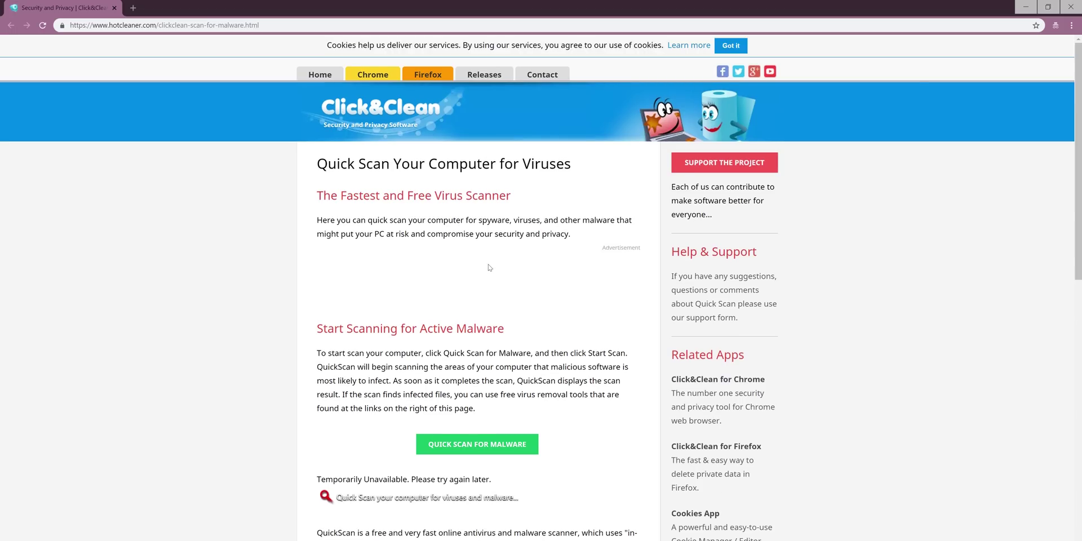
pyautogui.scroll(-2, 489, 267)
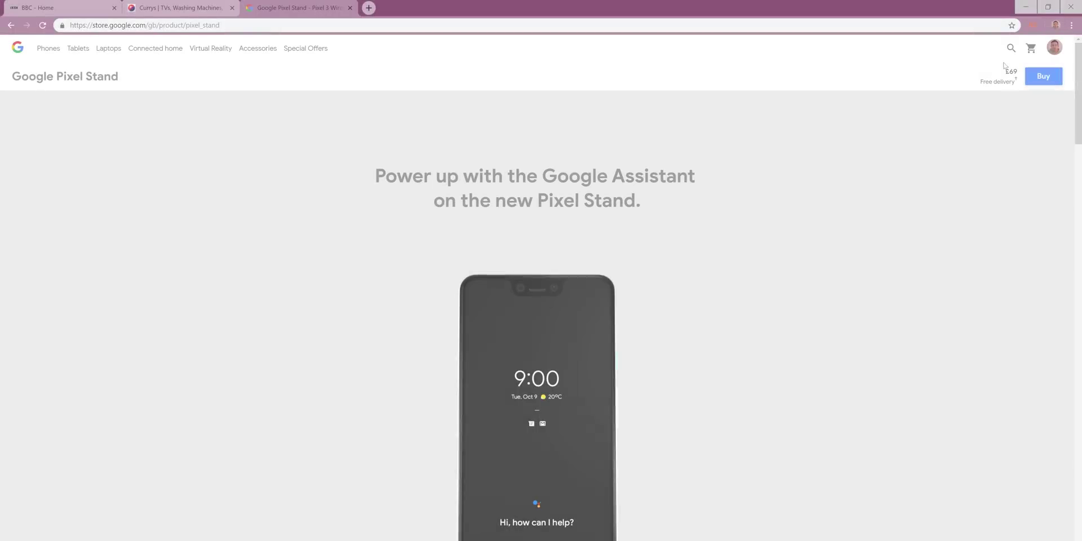
# Step: Create Bitly short links for the Google Pixel Stand page and the Currys home page
pyautogui.click(1032, 26)
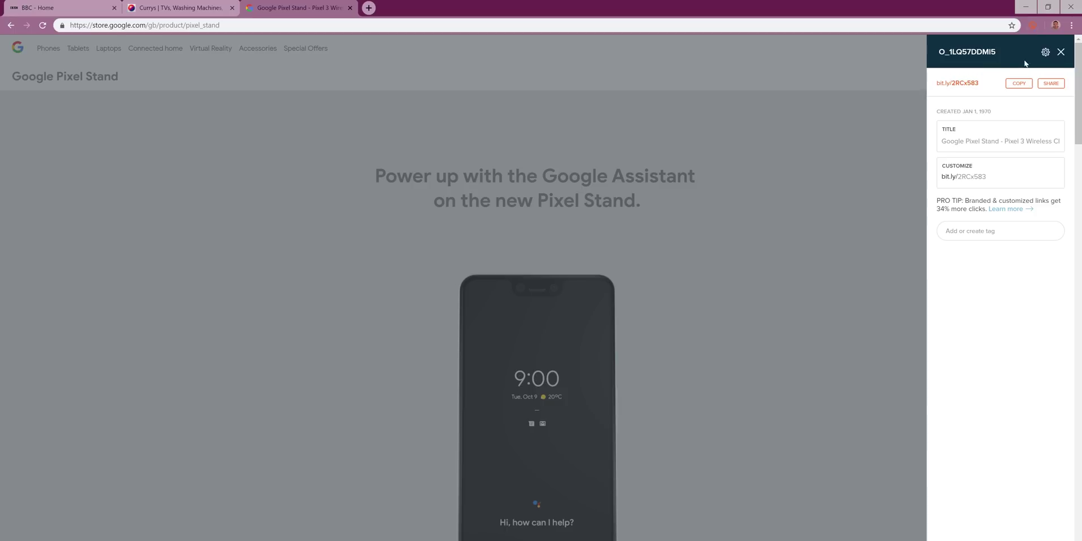
pyautogui.click(1049, 84)
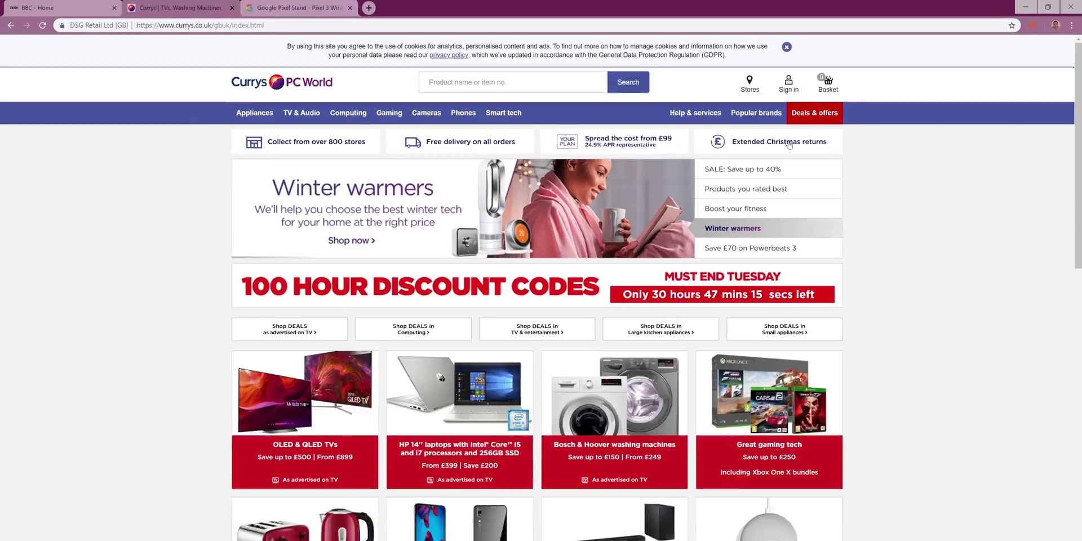
pyautogui.click(1032, 25)
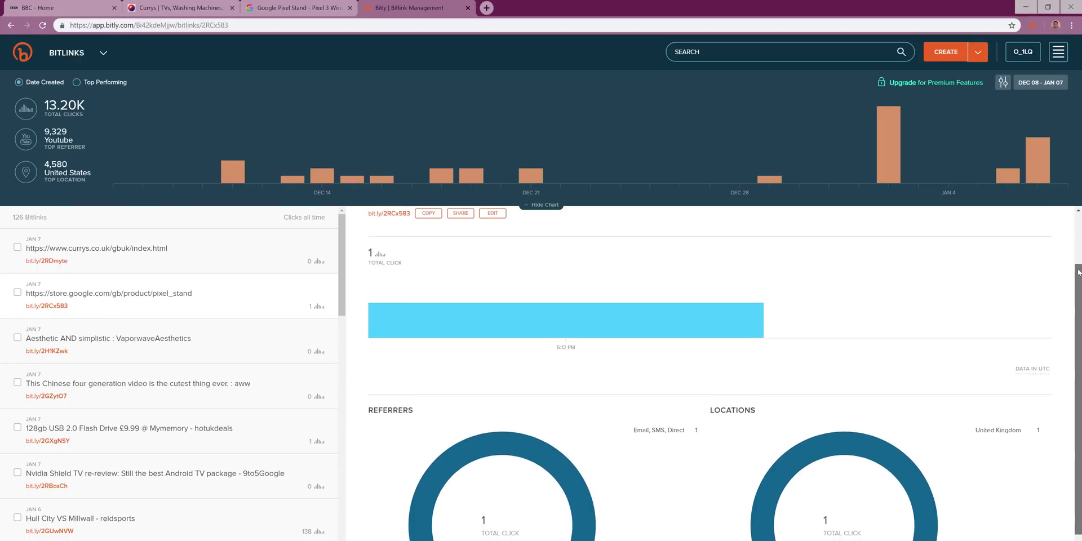
# Step: Examine the clicks, referrers and locations for the Google Pixel Stand short link in Bitly
pyautogui.scroll(-1, 1072, 310)
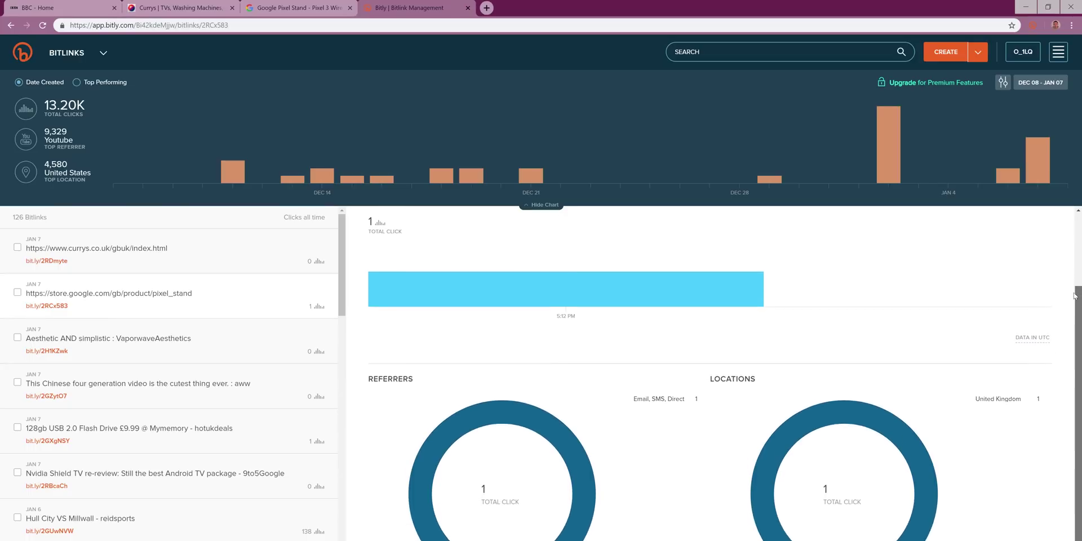
pyautogui.moveTo(1072, 310); pyautogui.dragTo(1072, 319)
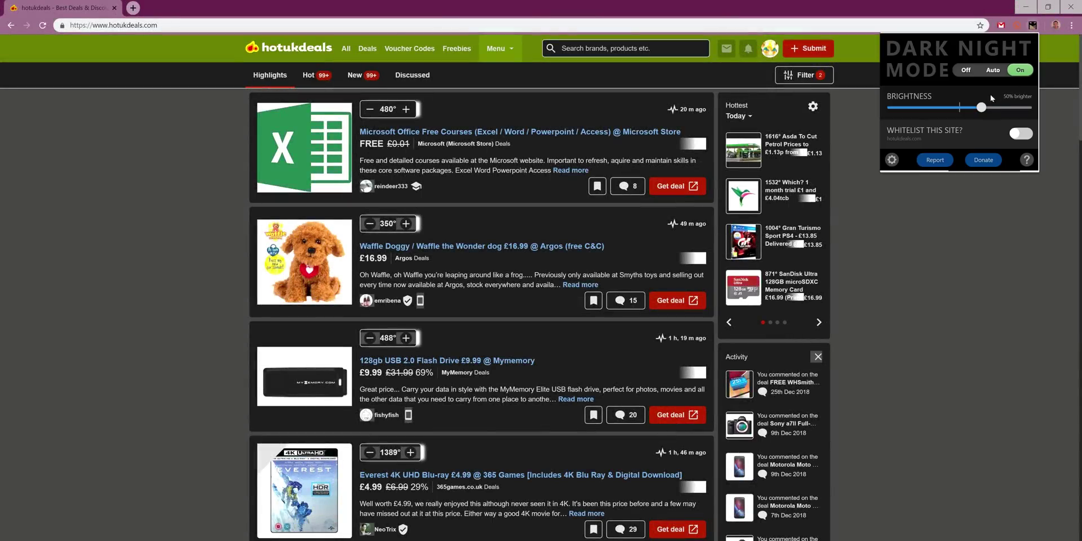
# Step: Adjust Dark Night Mode's brightness to 42% brighter and toggle the whitelist setting for hotukdeals.com
pyautogui.moveTo(975, 109); pyautogui.dragTo(919, 110)
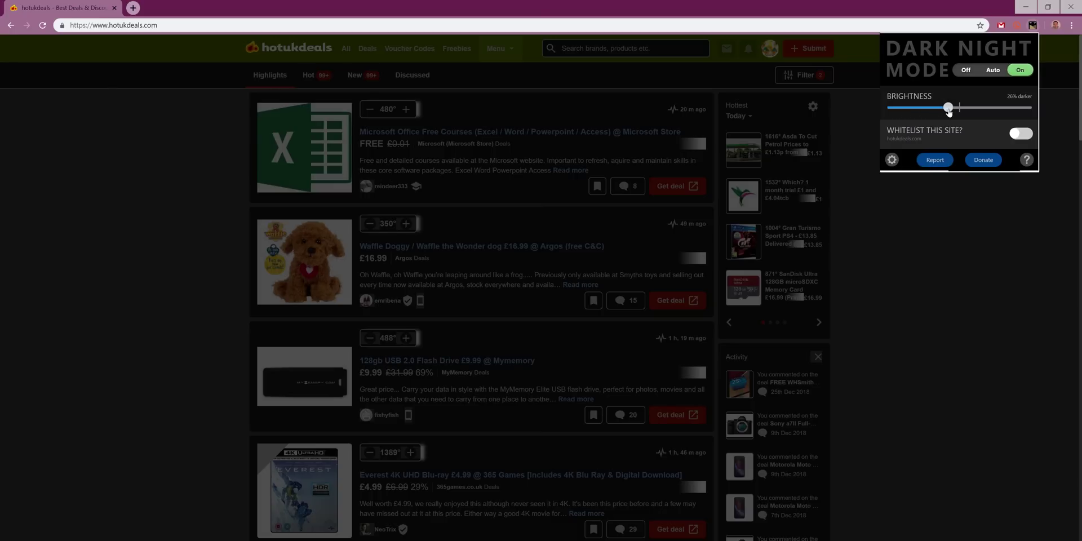
pyautogui.moveTo(949, 111); pyautogui.dragTo(1021, 108)
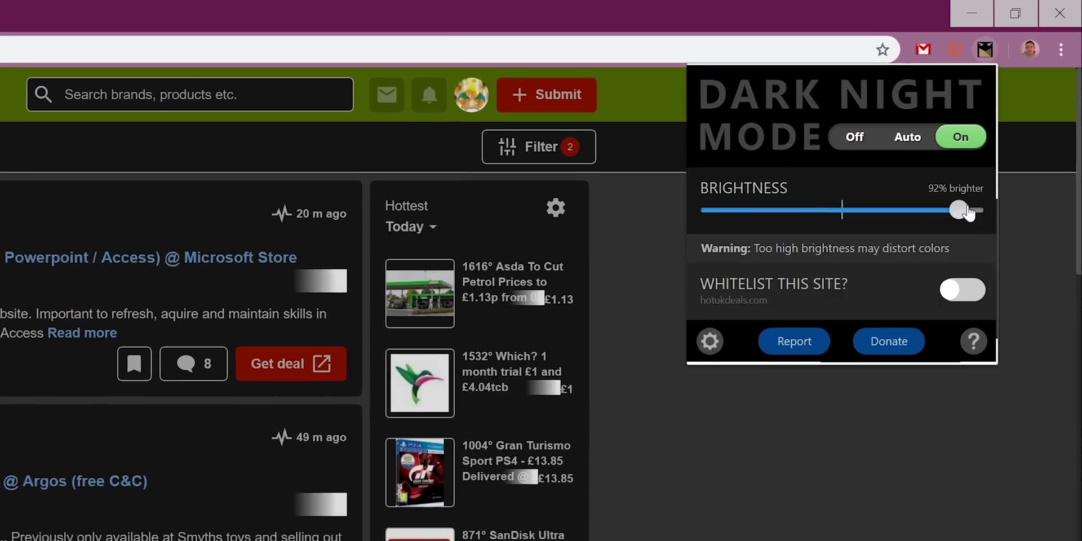
pyautogui.moveTo(968, 213); pyautogui.dragTo(869, 223)
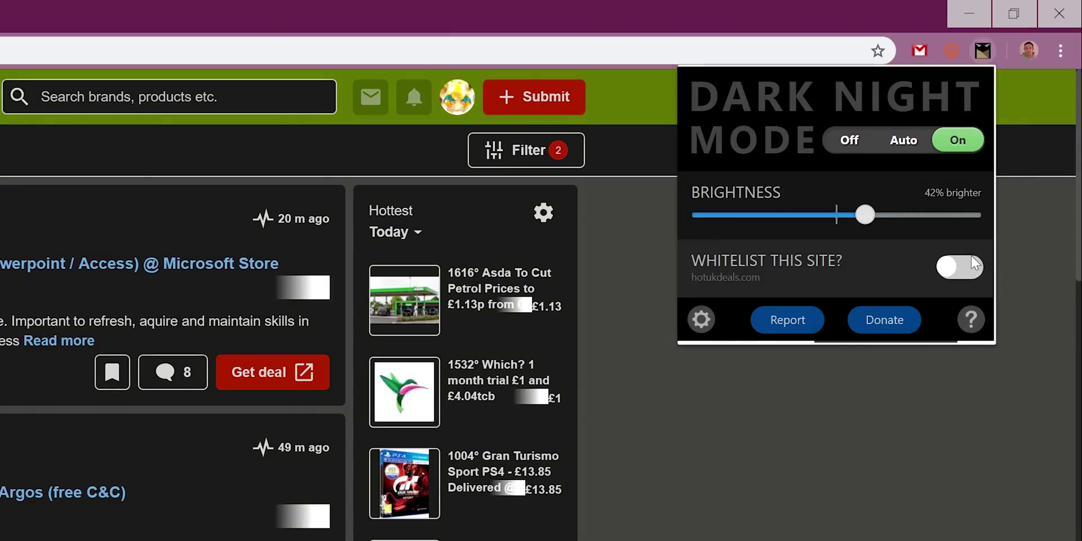
pyautogui.click(972, 265)
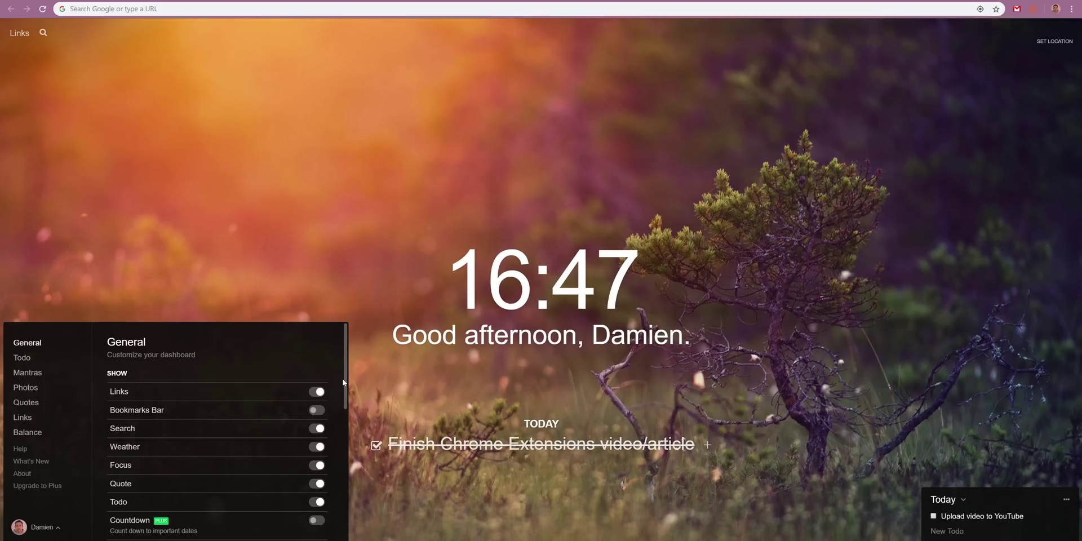
# Step: Look through the General settings for customizing the new tab dashboard
pyautogui.moveTo(345, 382); pyautogui.dragTo(344, 395)
pyautogui.scroll(-1, 345, 395)
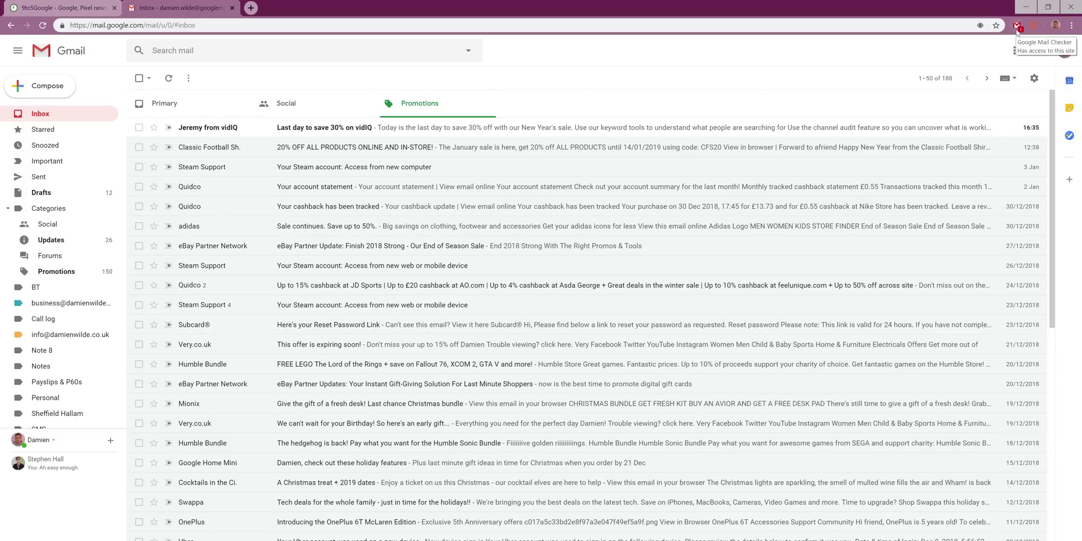
# Step: Open the vidIQ 30% sale email in Gmail's Promotions category and return to the message list
pyautogui.click(277, 130)
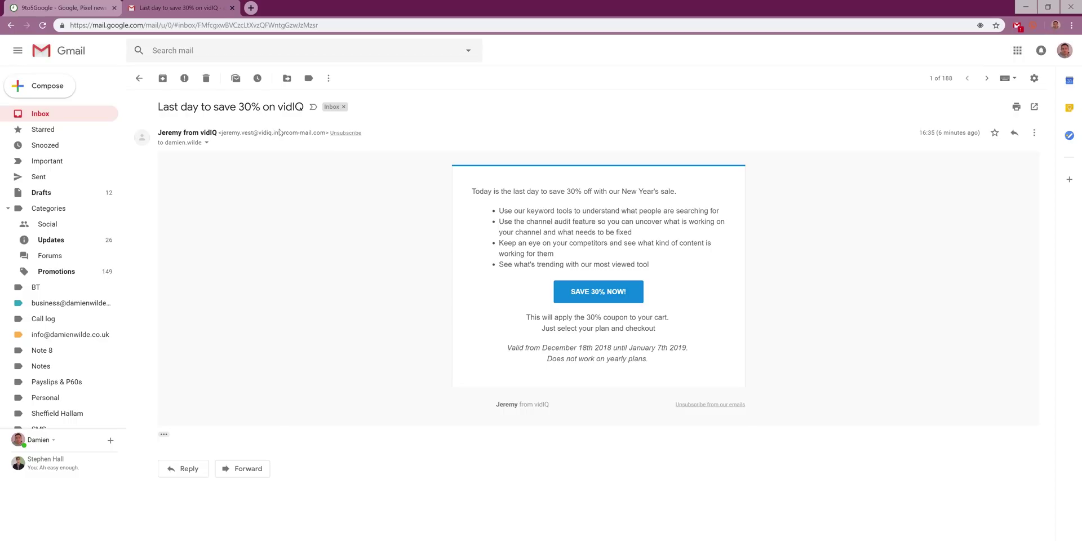
pyautogui.click(139, 79)
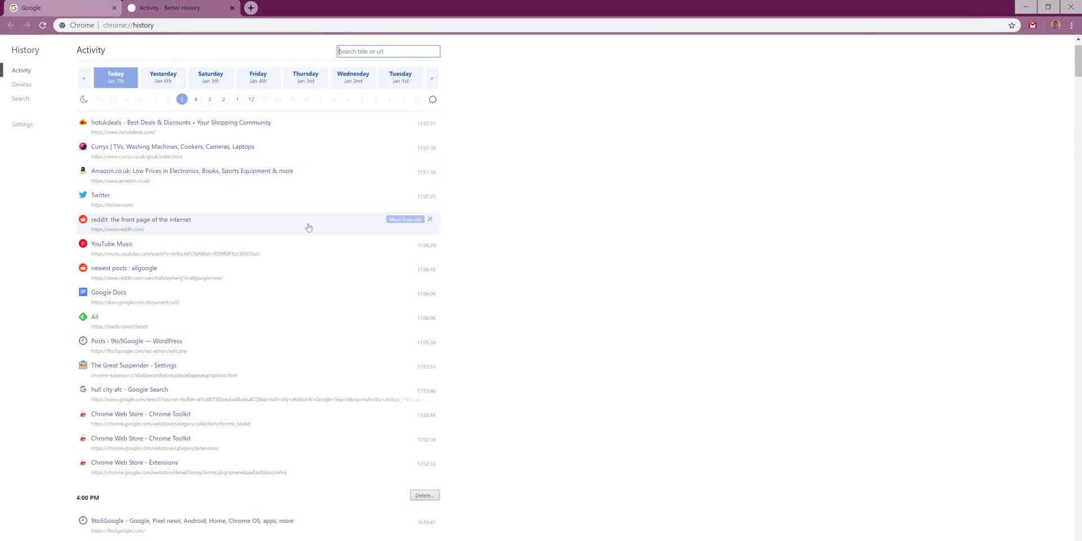
# Step: Delete The Great Suspender settings page entry from today's browsing history in Better History
pyautogui.scroll(-2, 309, 226)
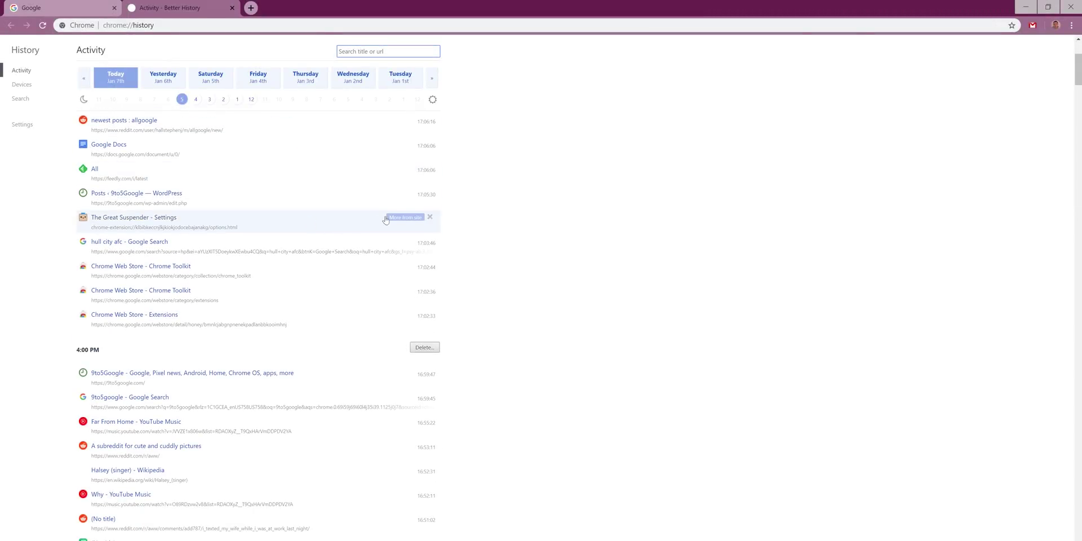
pyautogui.click(430, 217)
pyautogui.scroll(6, 284, 217)
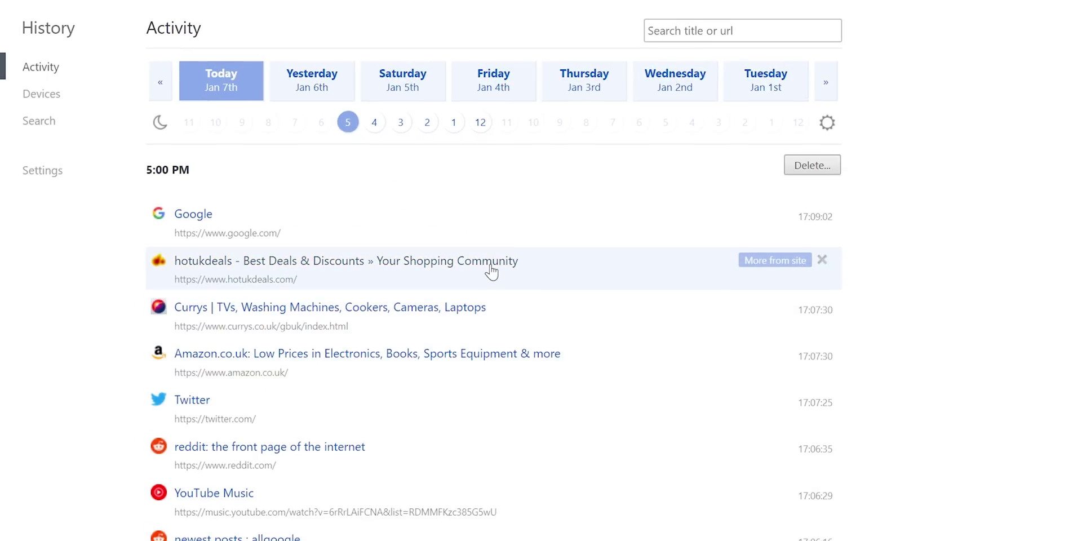
# Step: Look up more history from hotukdeals with a deeper search, and from the YouTube Music site
pyautogui.click(758, 263)
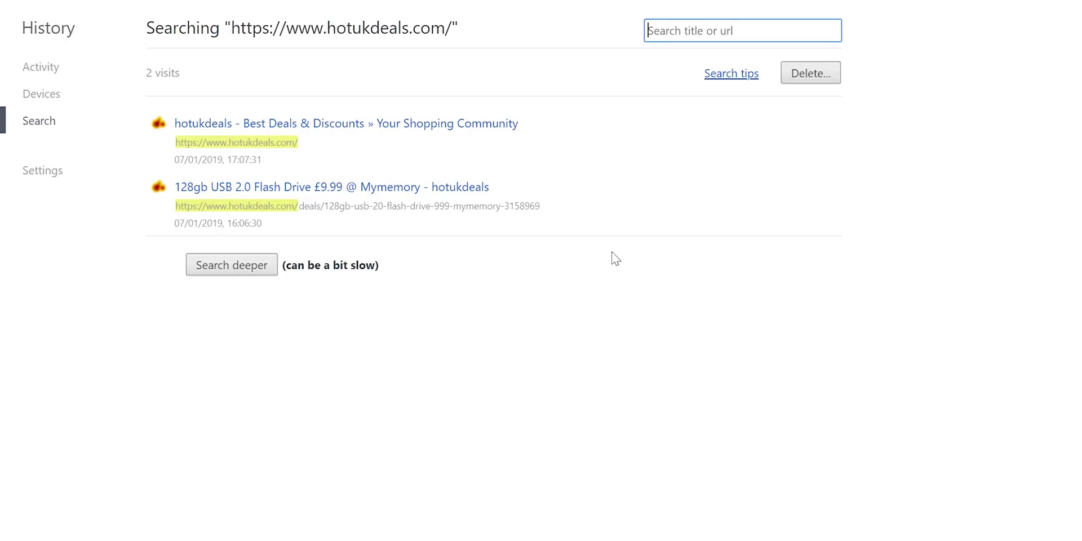
pyautogui.click(240, 270)
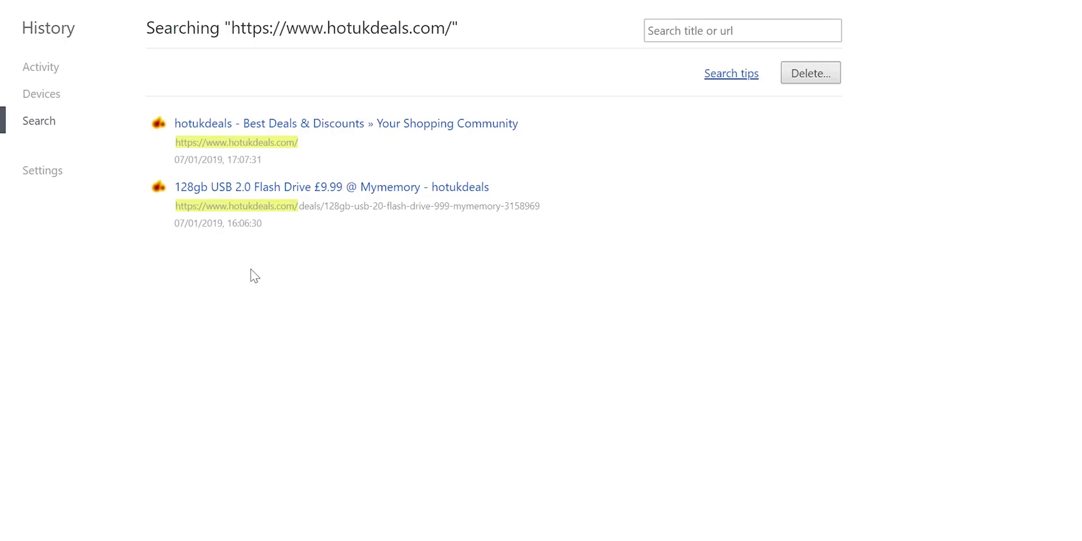
pyautogui.click(32, 55)
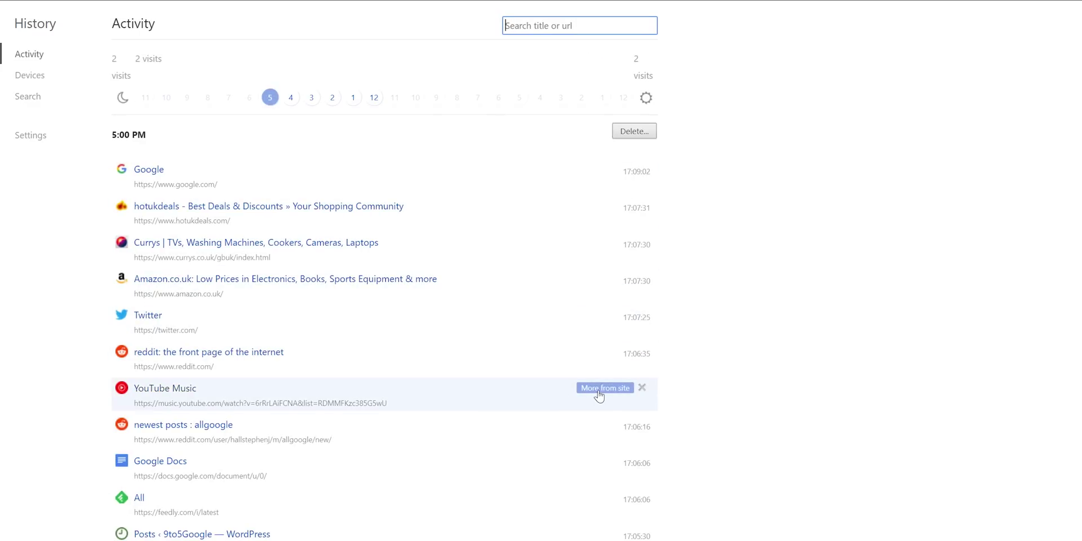
pyautogui.click(603, 393)
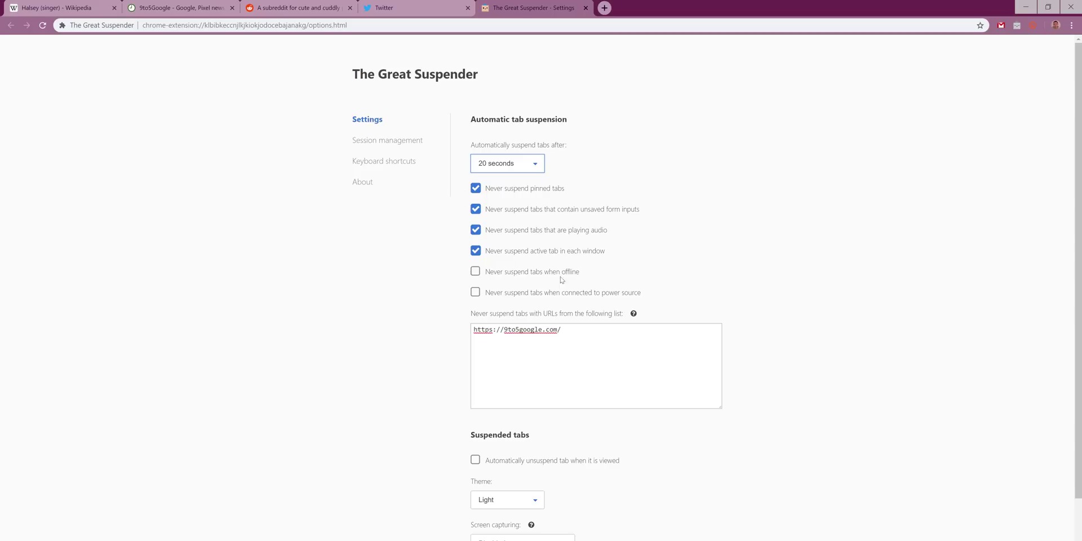
# Step: Set The Great Suspender to never suspend tabs when offline and use the Dark theme for suspended tabs
pyautogui.click(475, 272)
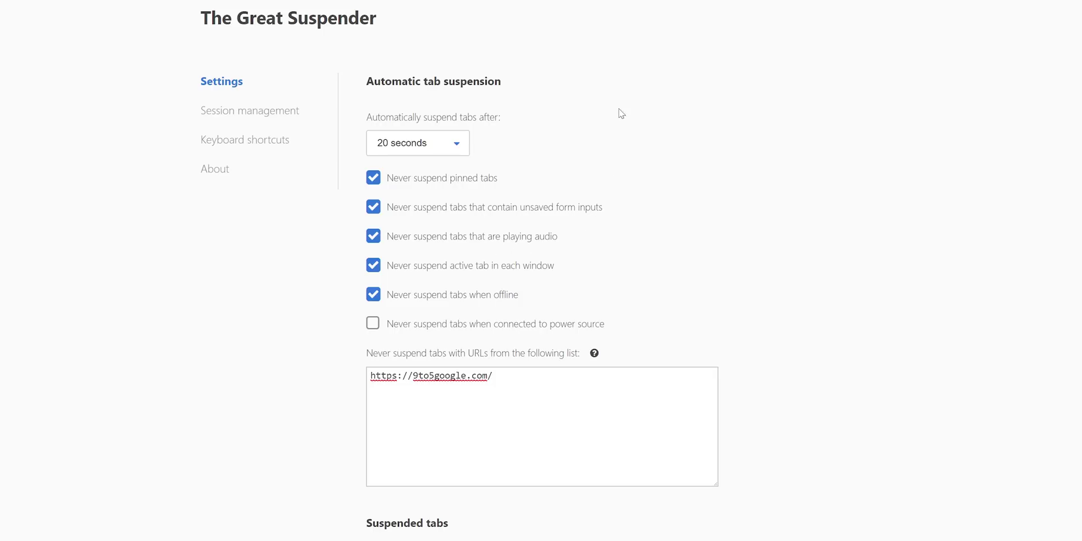
pyautogui.scroll(-3, 645, 176)
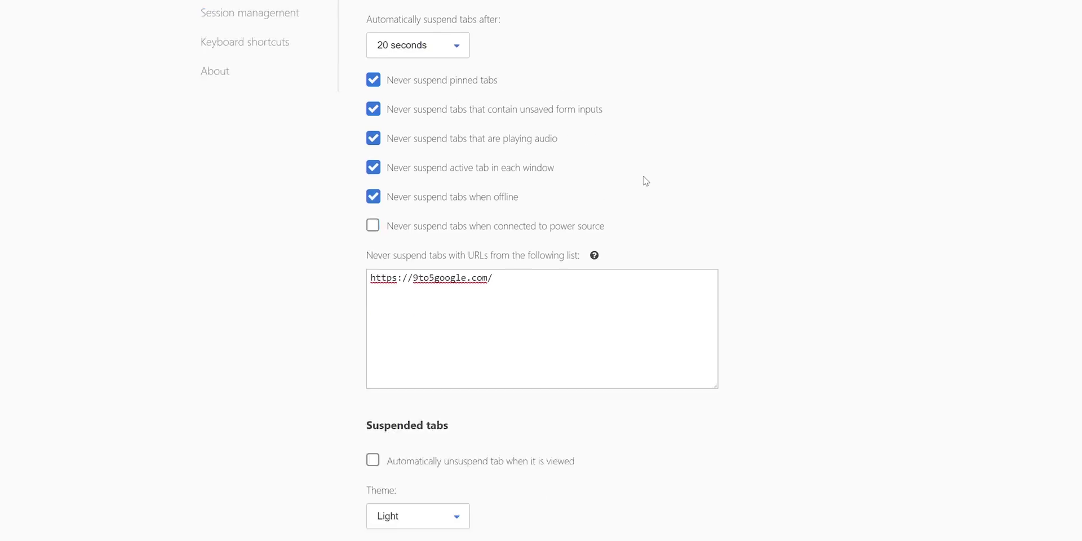
pyautogui.click(453, 484)
pyautogui.click(402, 511)
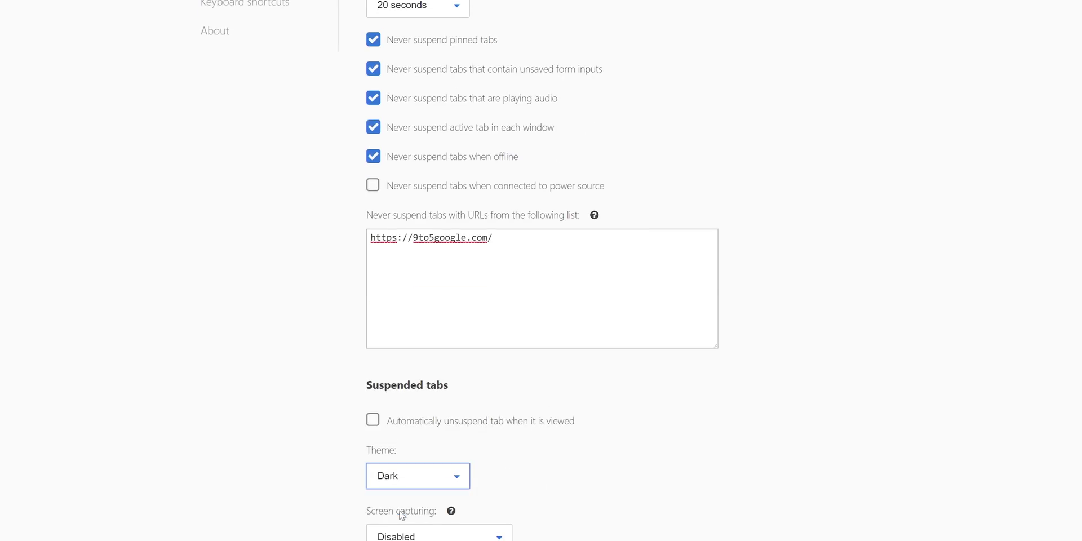
pyautogui.scroll(3, 792, 394)
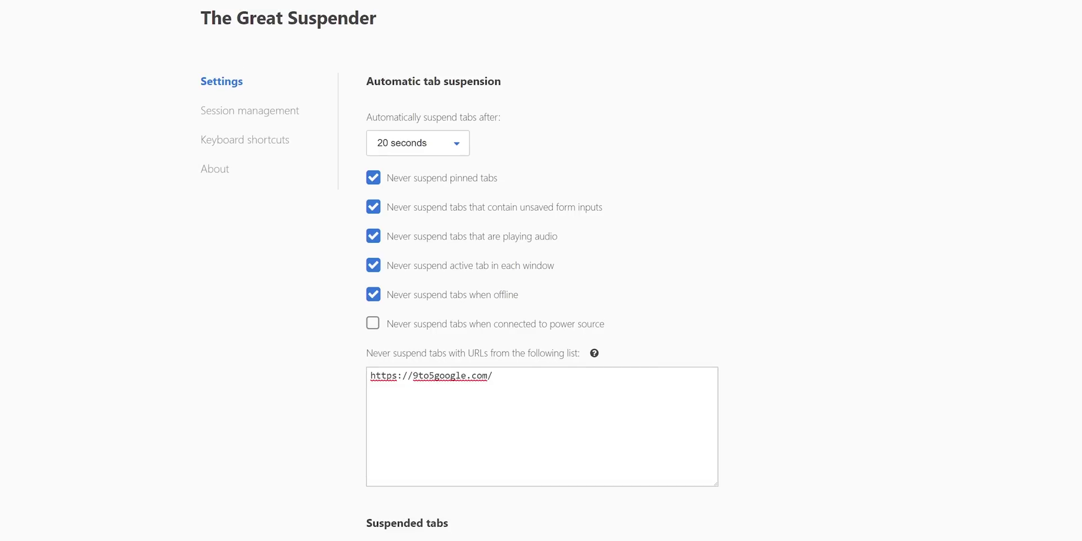
# Step: Enable automatic unsuspending of tabs when viewed and open the Twitter tab
pyautogui.scroll(-2, 843, 446)
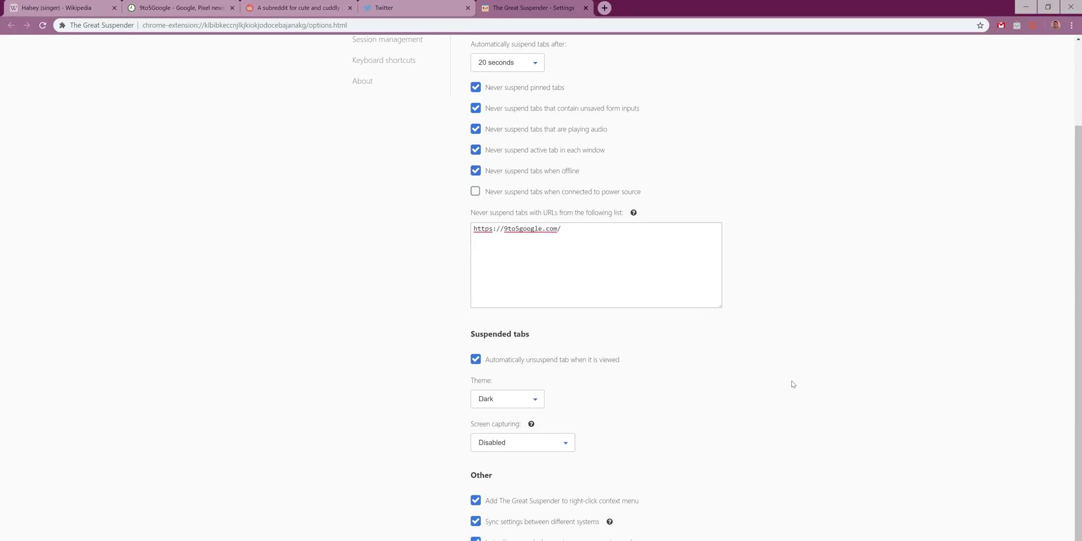
pyautogui.scroll(2, 772, 387)
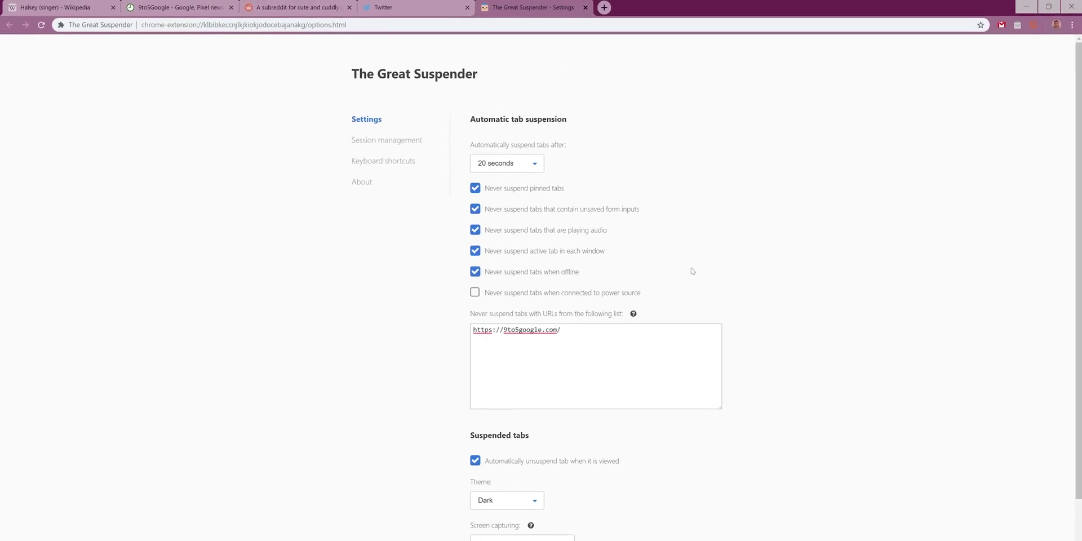
pyautogui.click(406, 8)
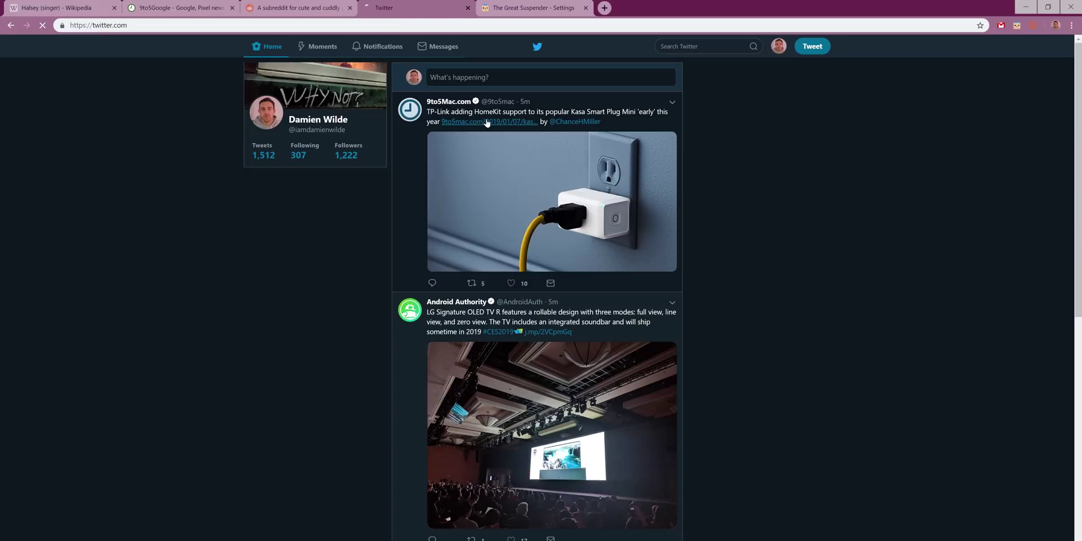
# Step: Open the r/aww subreddit tab and the Halsey Wikipedia tab to unsuspend them
pyautogui.click(284, 9)
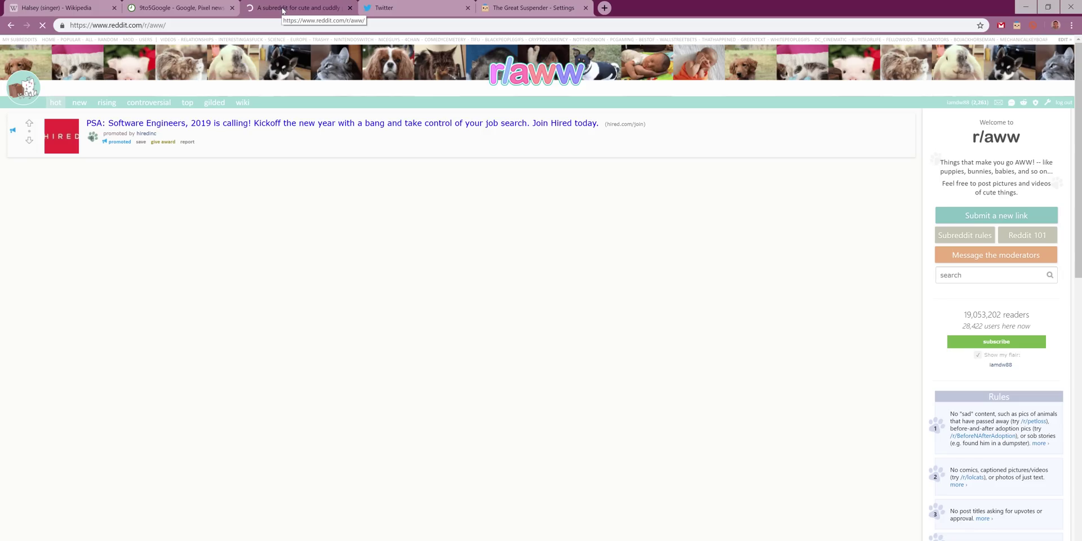
pyautogui.click(73, 8)
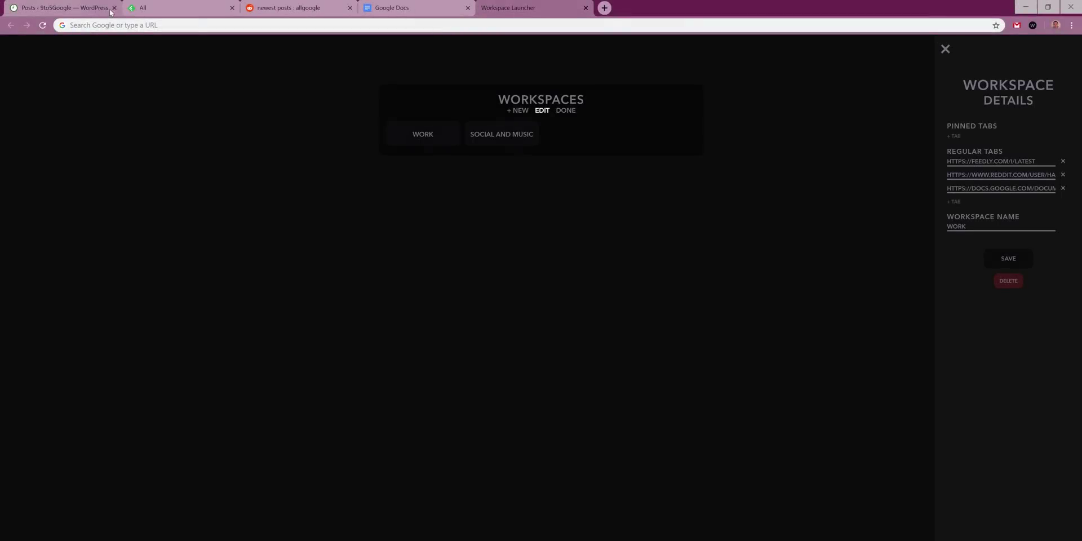
# Step: Save the Work workspace's details in Workspace Launcher and launch that workspace
pyautogui.click(114, 11)
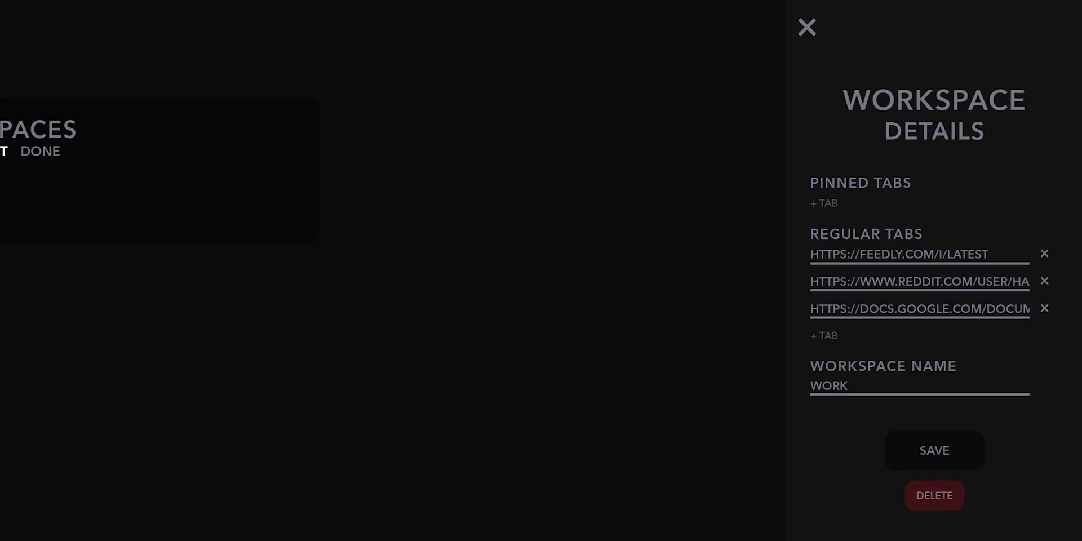
pyautogui.click(939, 457)
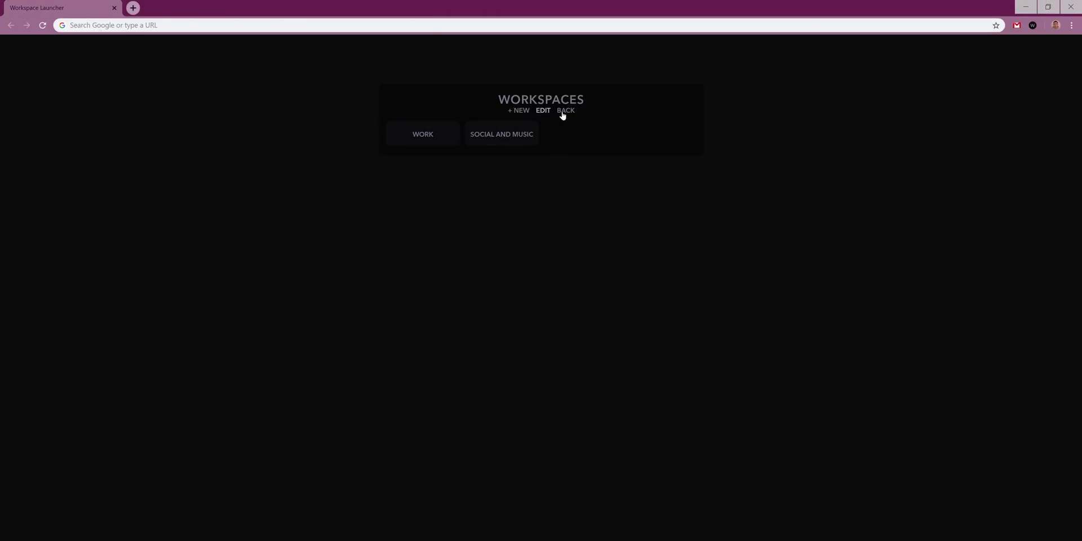
pyautogui.click(422, 135)
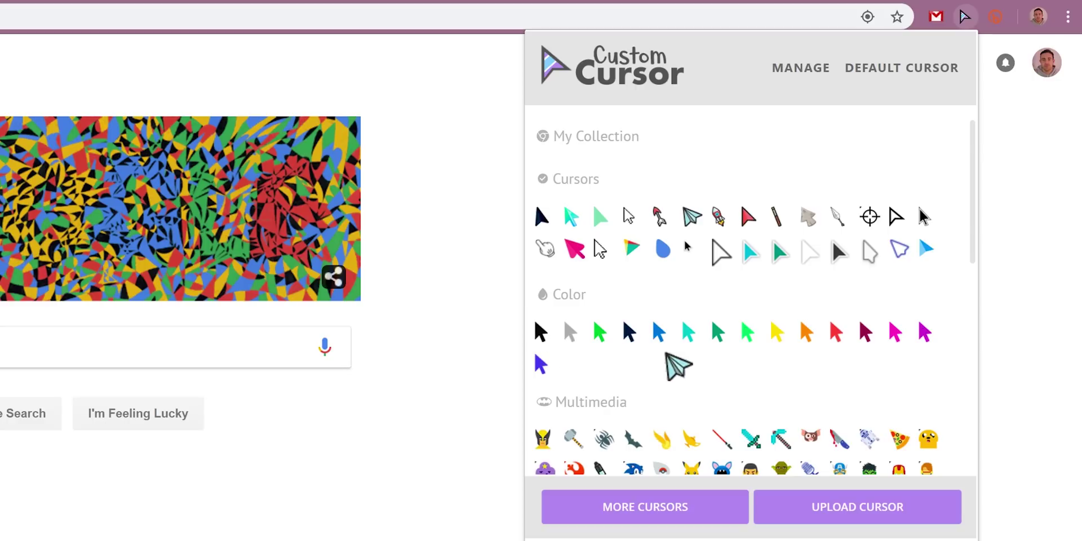
# Step: Add a new cursor and pointer upload slot in Custom Cursor, and visit its Manage and More Cursors pages
pyautogui.scroll(-3, 676, 363)
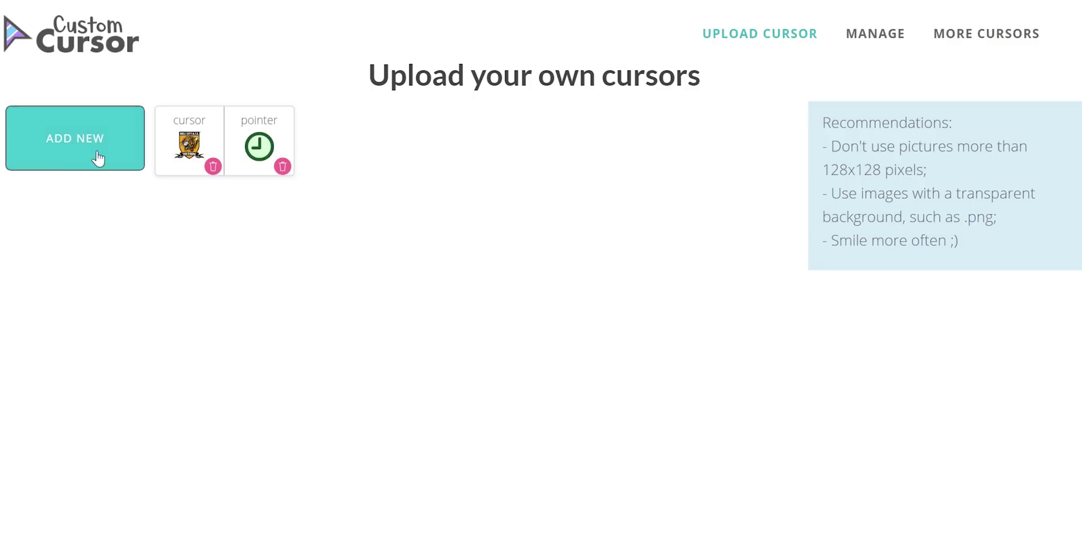
pyautogui.click(63, 159)
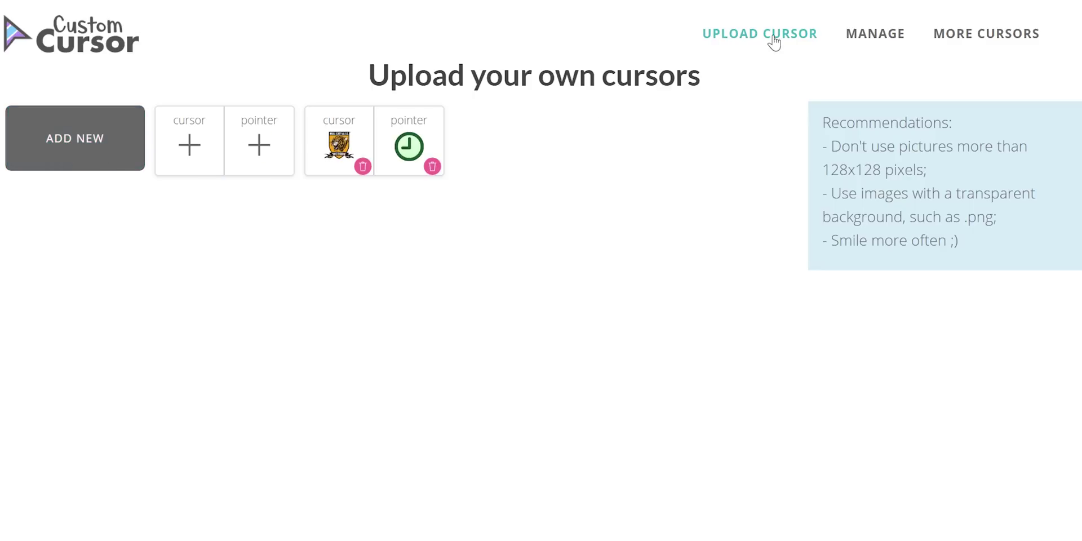
pyautogui.click(874, 41)
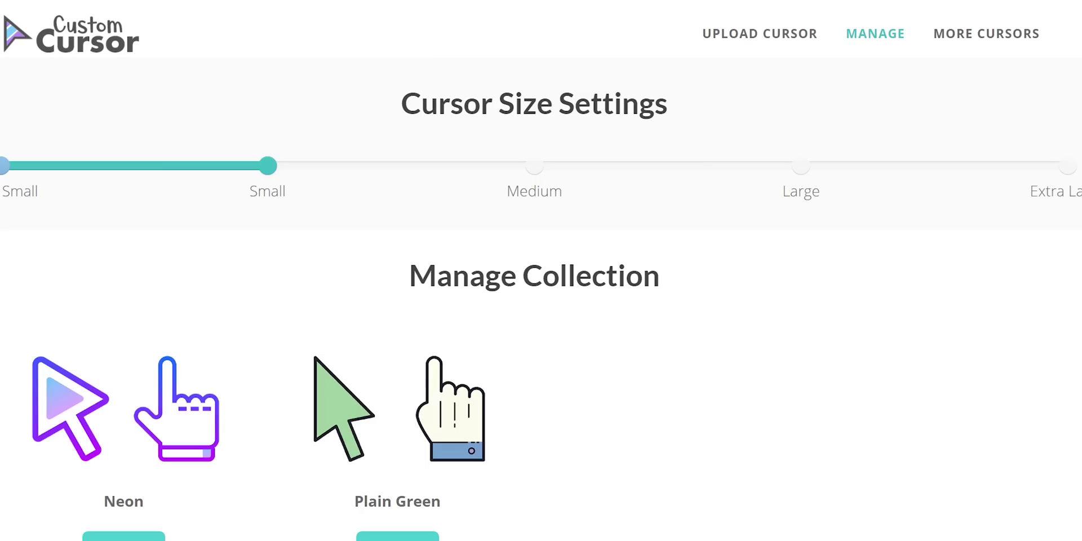
pyautogui.click(1016, 24)
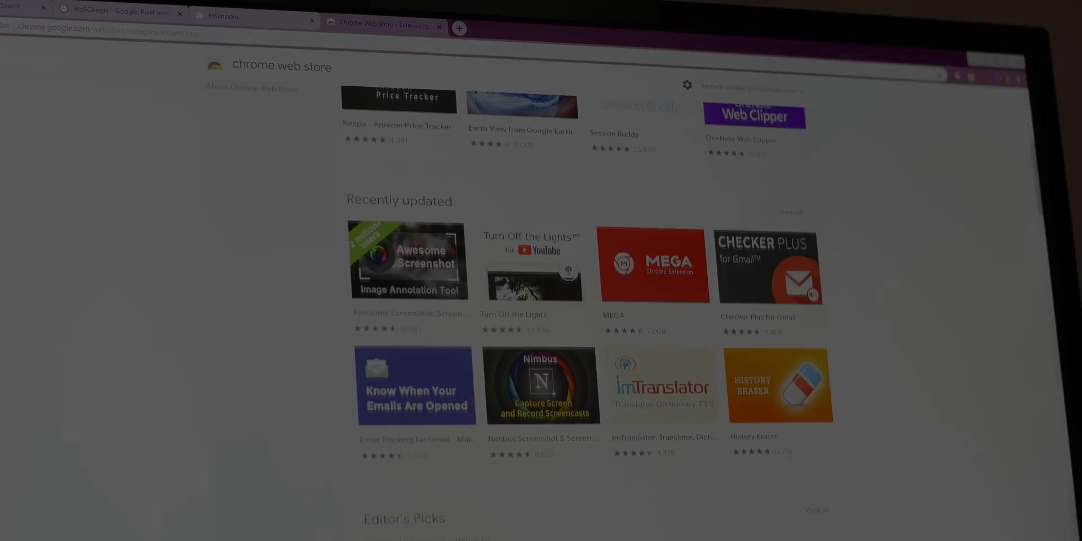
# Step: Browse the extensions in the Chrome Web Store and look through the full Chrome Toolkit collection
pyautogui.scroll(-6, 891, 251)
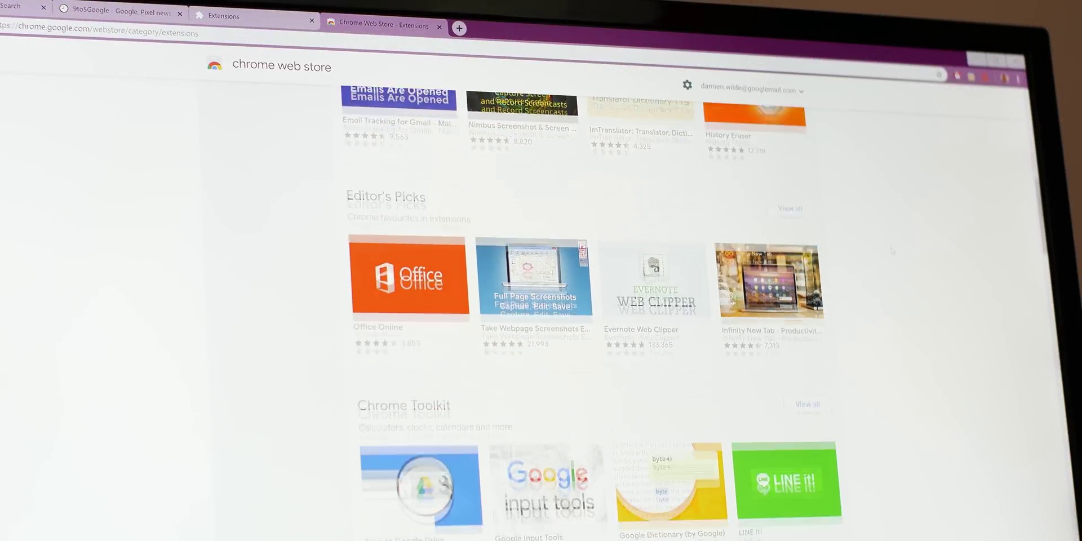
pyautogui.scroll(-2, 891, 250)
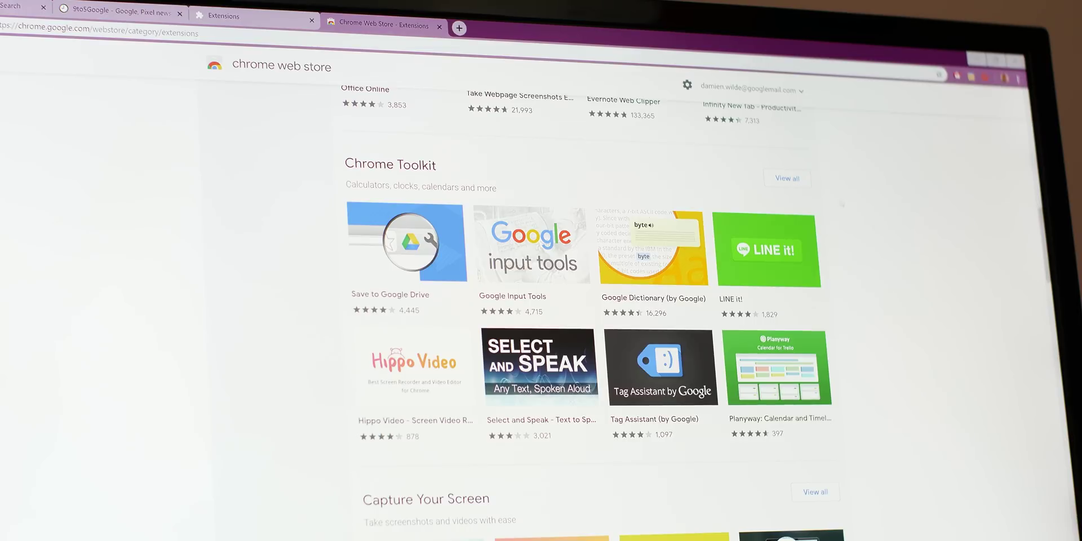
pyautogui.click(796, 185)
pyautogui.scroll(-3, 866, 198)
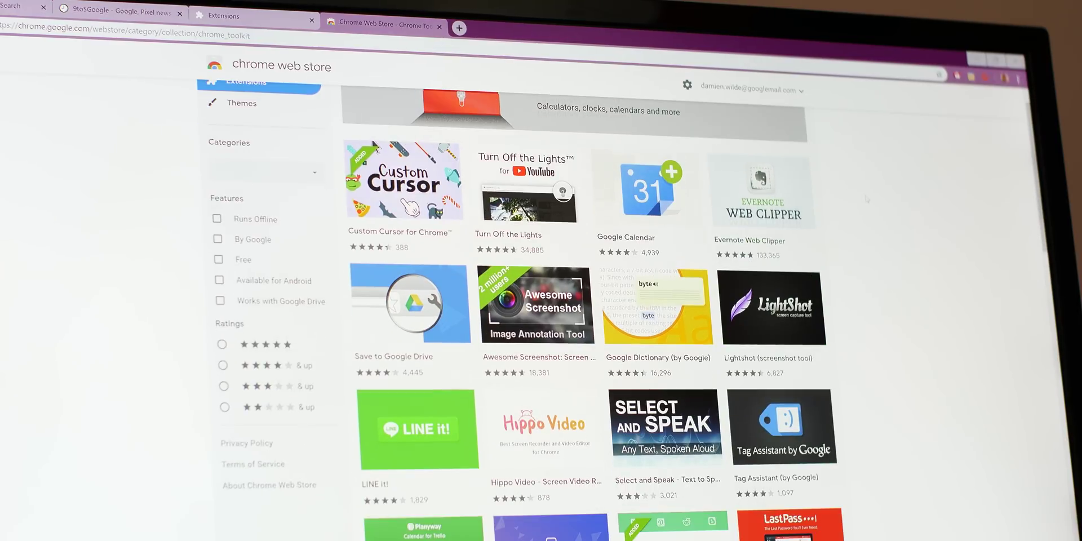
pyautogui.scroll(-4, 866, 198)
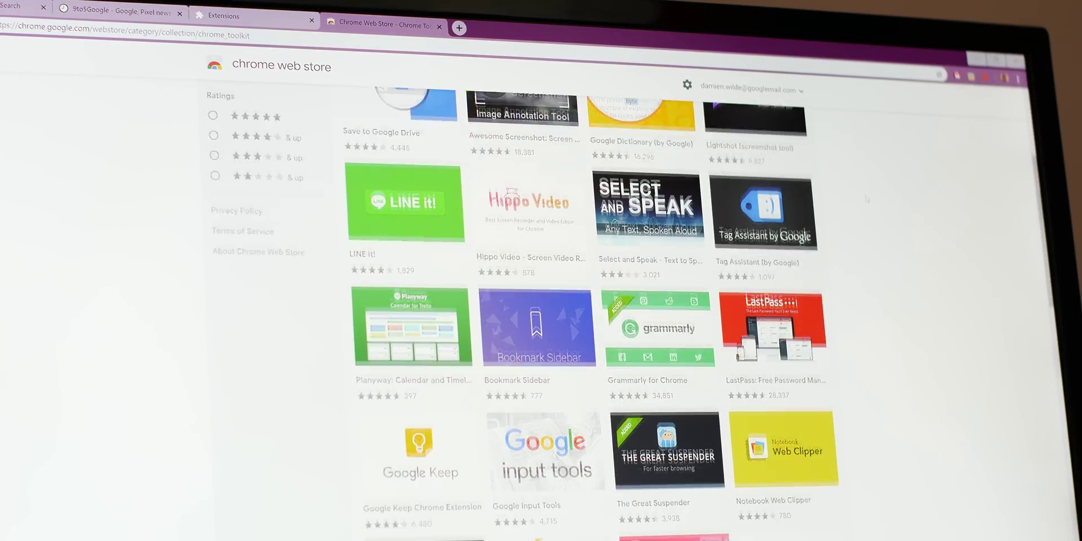
pyautogui.scroll(-6, 866, 199)
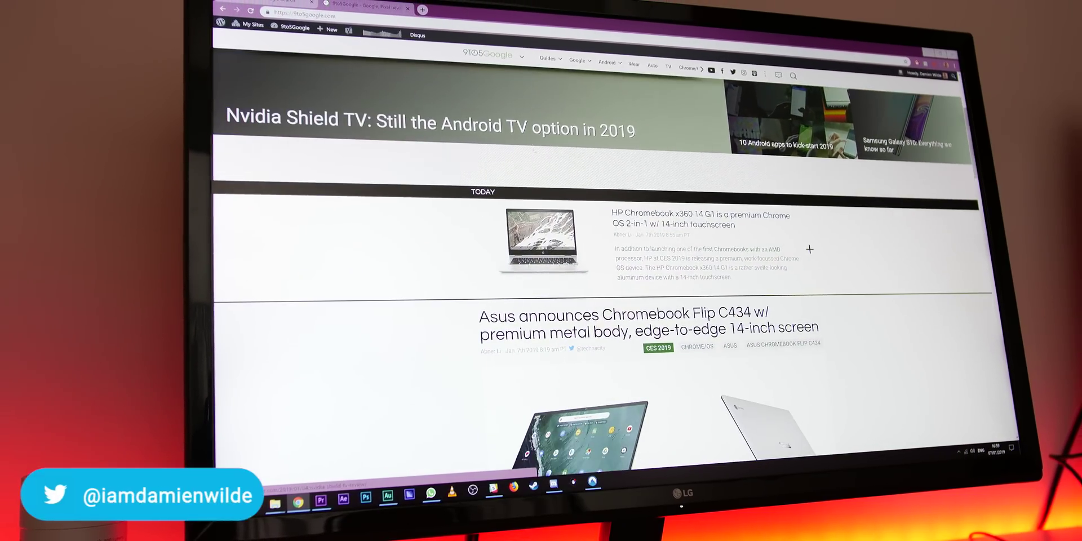
# Step: Look through the latest Chromebook articles on the 9to5Google homepage
pyautogui.scroll(-2, 530, 137)
pyautogui.scroll(-5, 534, 155)
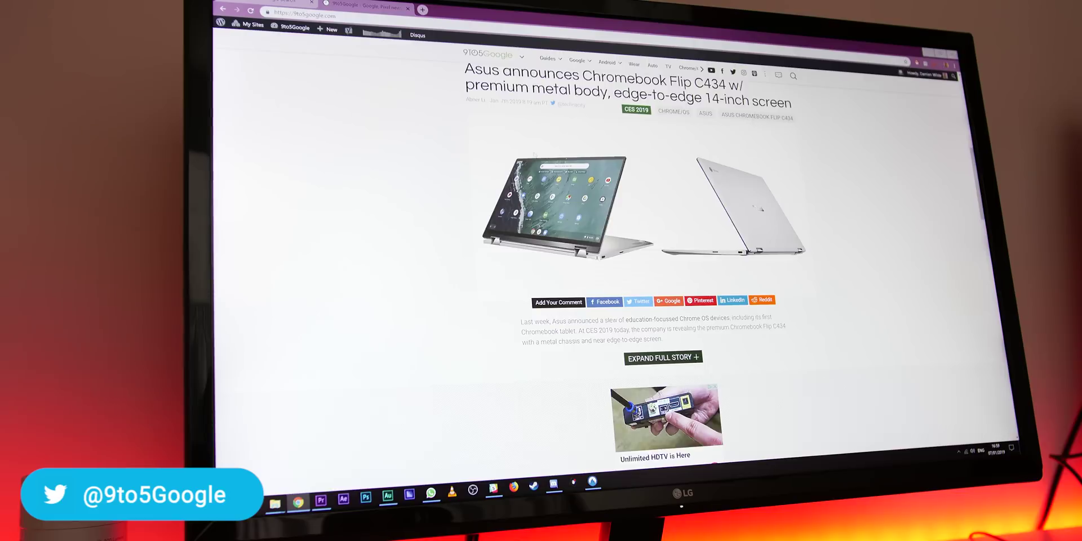
pyautogui.scroll(-6, 534, 156)
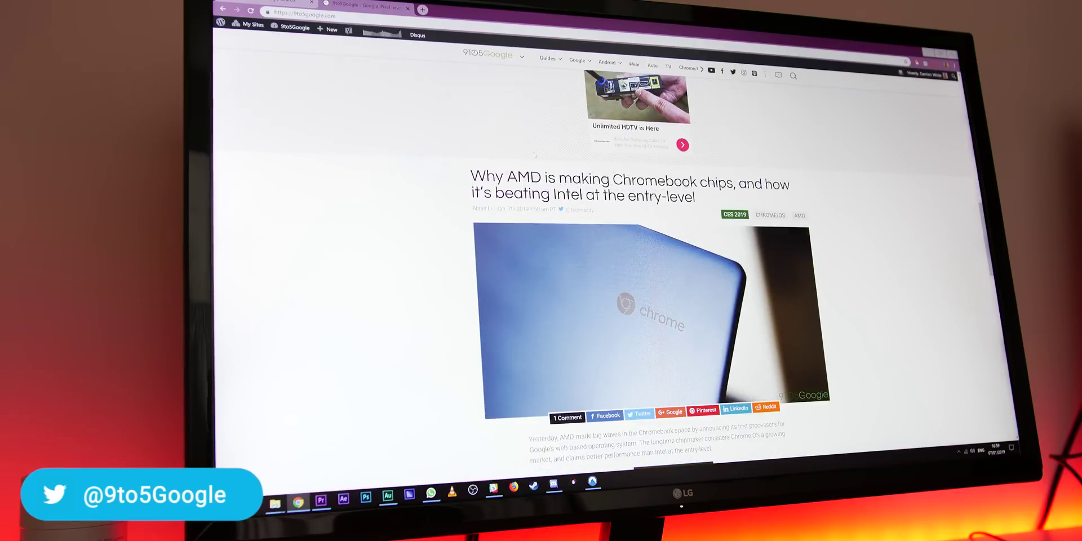
pyautogui.scroll(-3, 536, 155)
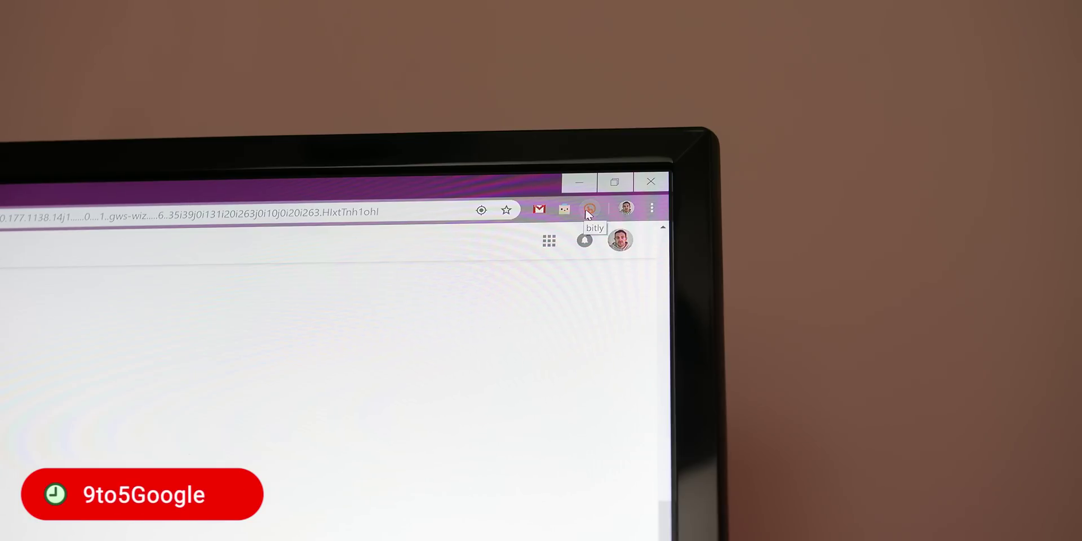
# Step: Bring up the browser's additional tools
pyautogui.click(651, 210)
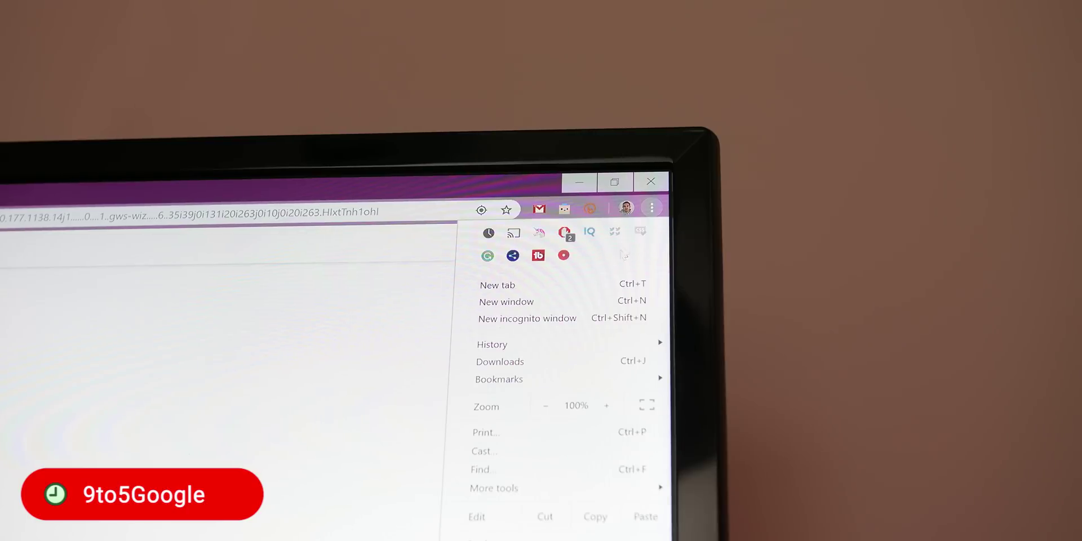
pyautogui.moveTo(541, 489)
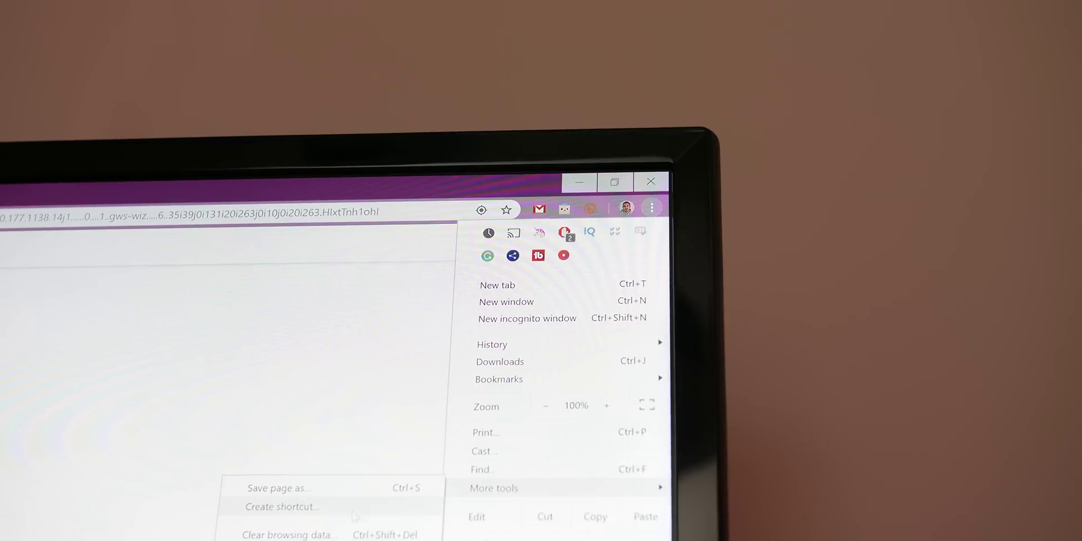